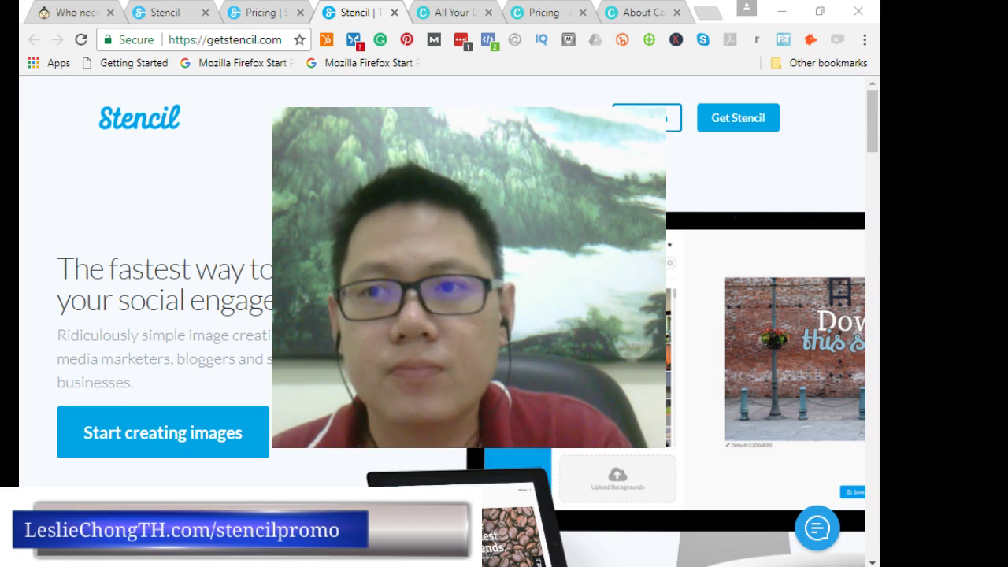
pyautogui.click(79, 11)
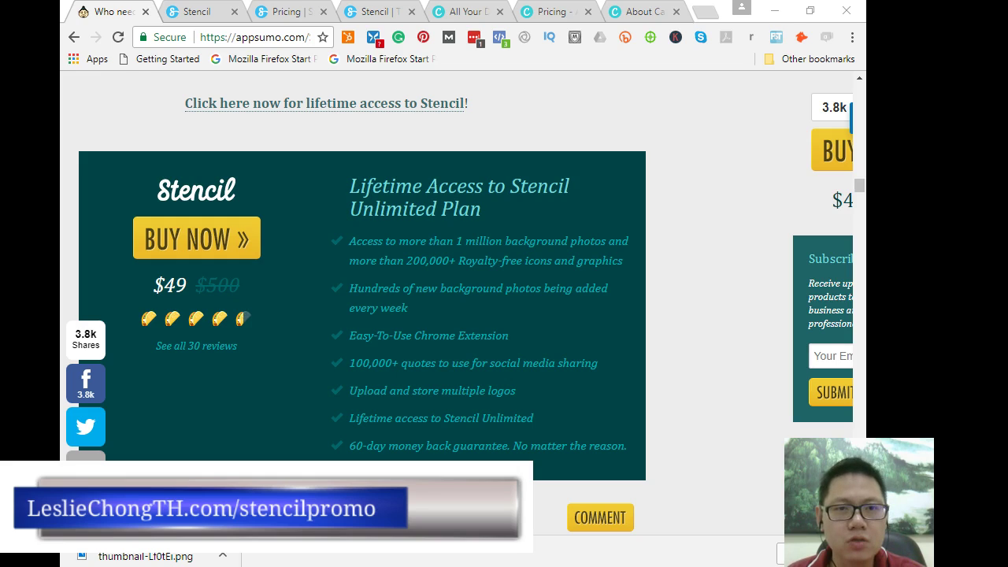
# Leave the orca editor for the Stencil home page and scroll down and back up
pyautogui.click(174, 11)
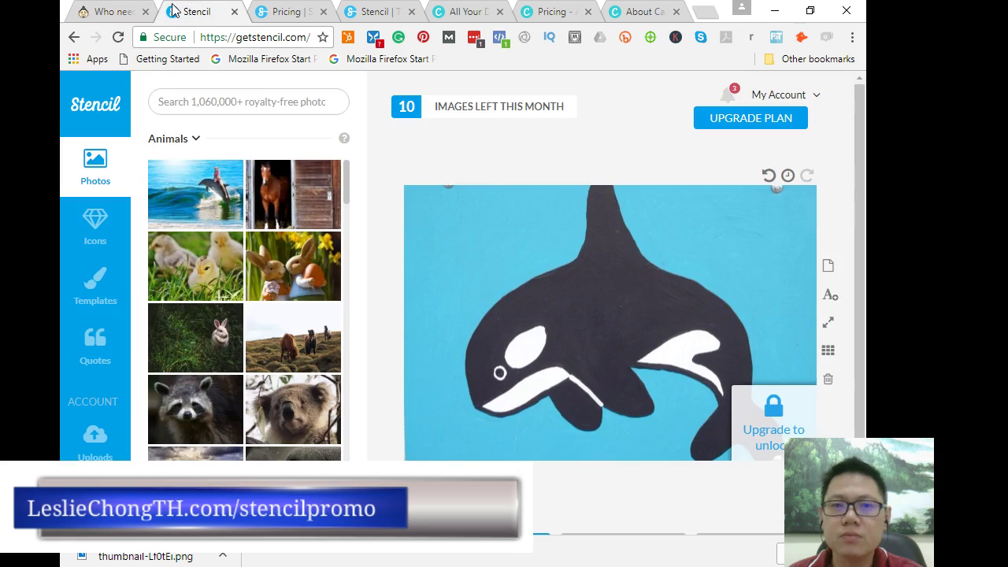
pyautogui.click(308, 11)
pyautogui.click(374, 11)
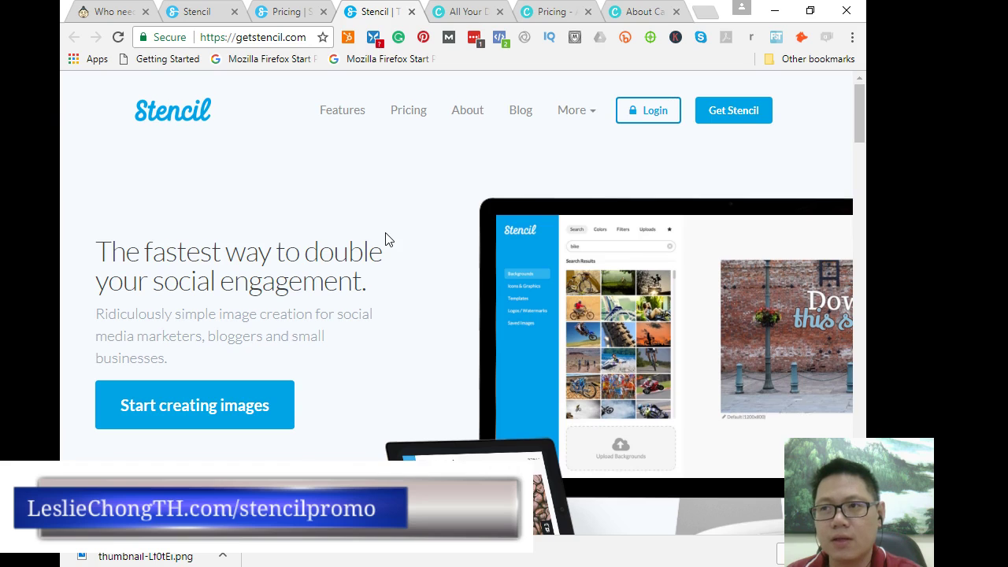
pyautogui.scroll(-1, 386, 240)
pyautogui.scroll(-2, 385, 239)
pyautogui.scroll(2, 386, 239)
pyautogui.scroll(1, 390, 228)
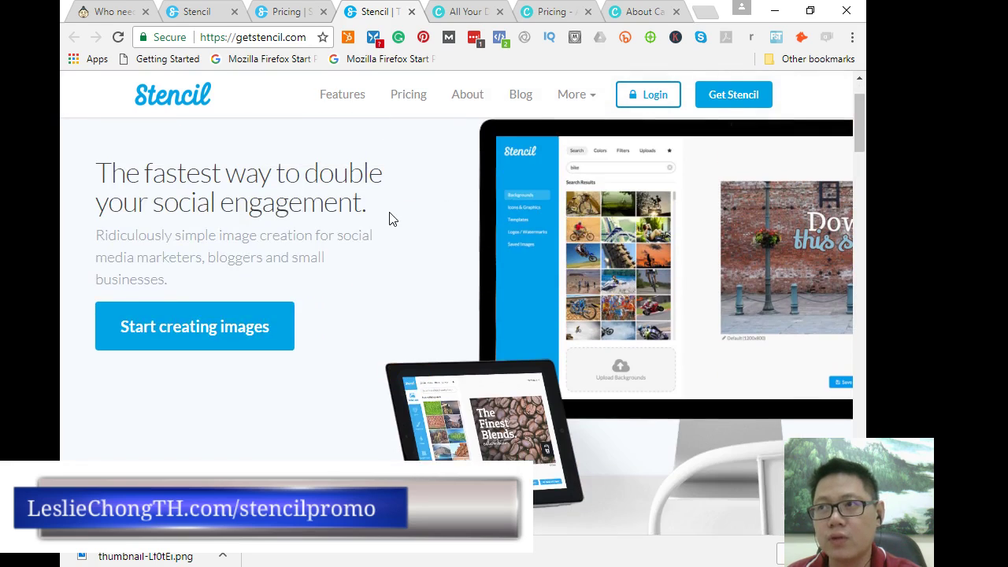
# Review the Free $0, Pro $9 and Unlimited $18 plans, highlighting the Unlimited 18/mo price
pyautogui.click(285, 13)
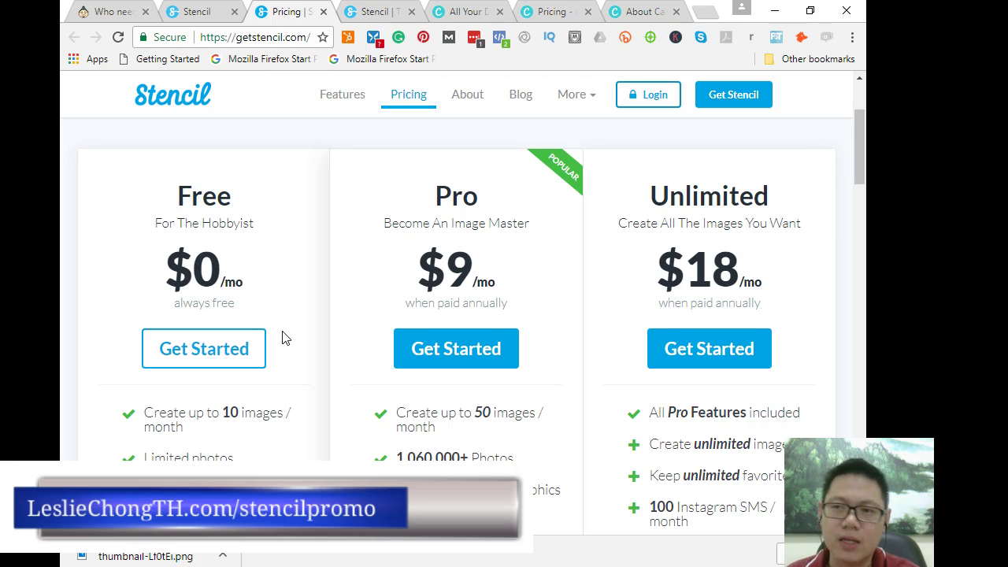
pyautogui.scroll(-1, 285, 337)
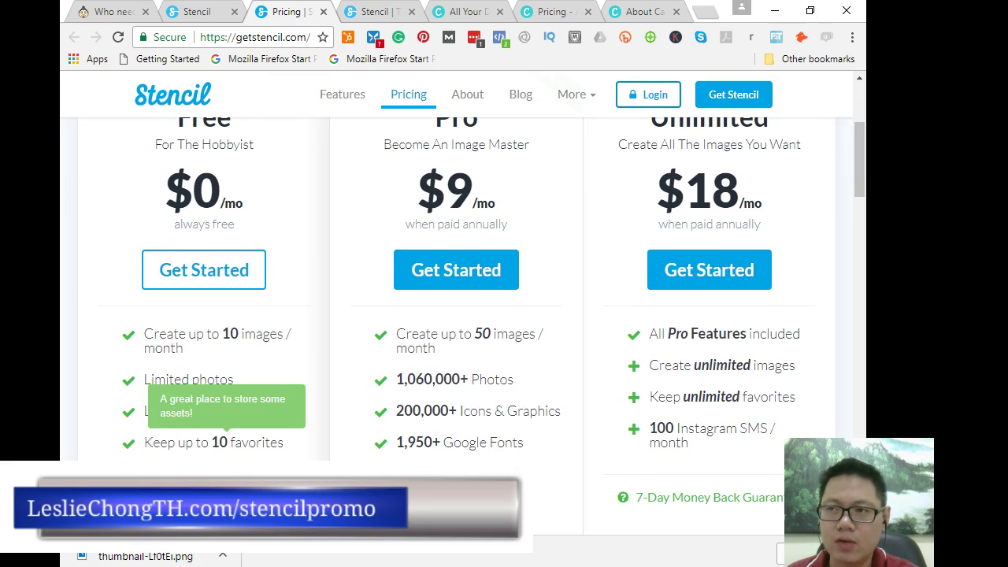
pyautogui.scroll(1, 236, 315)
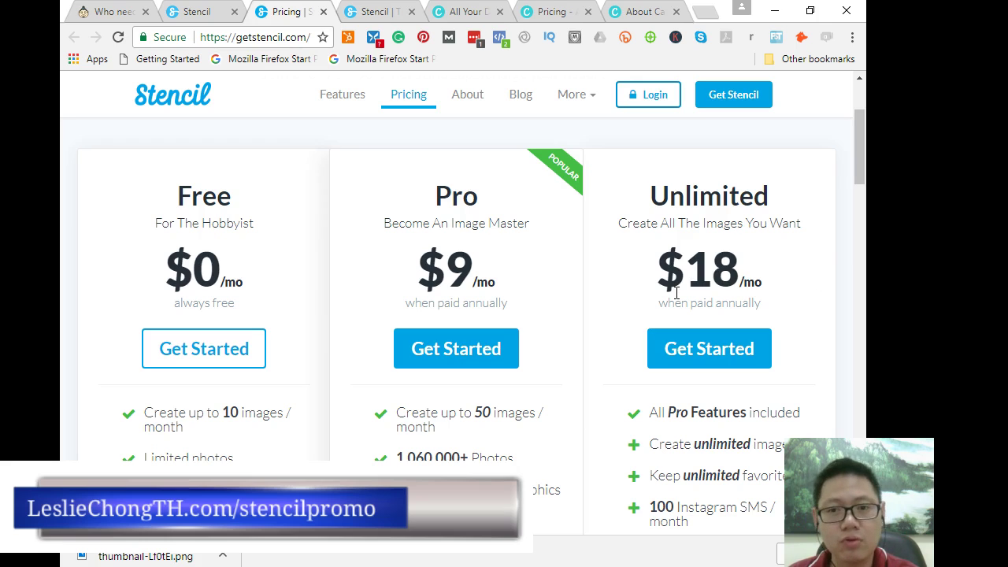
pyautogui.scroll(-1, 764, 180)
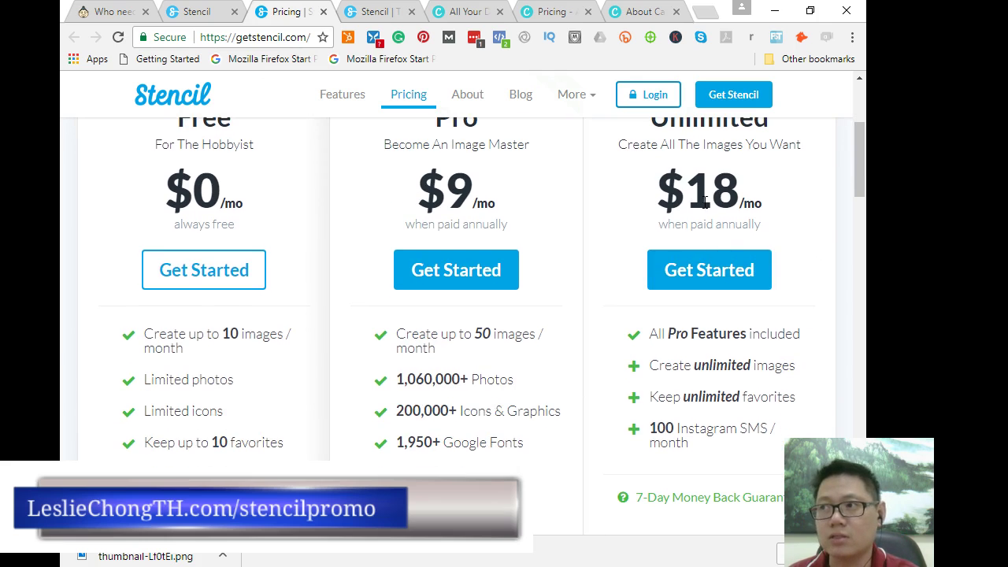
pyautogui.scroll(1, 720, 205)
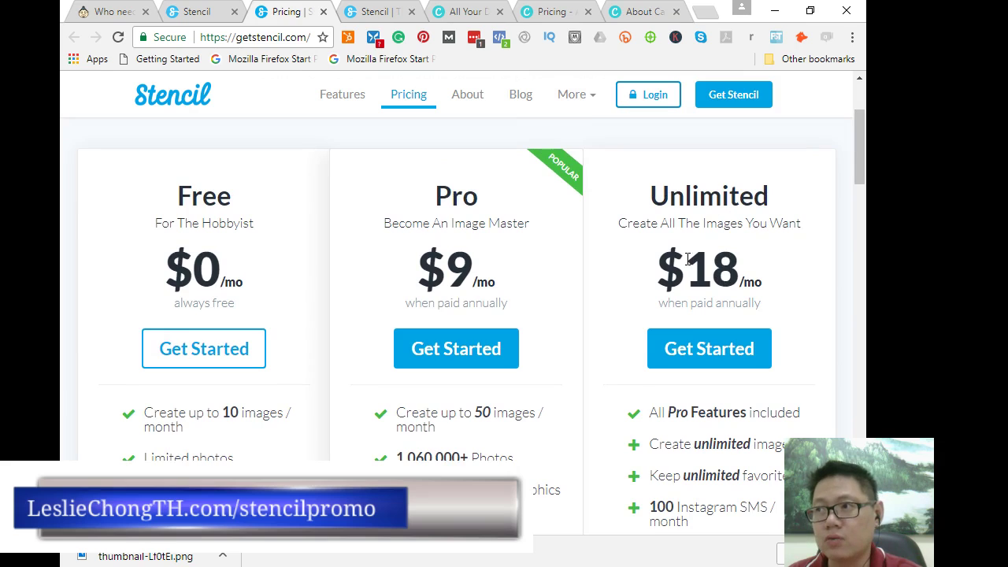
pyautogui.moveTo(685, 264); pyautogui.dragTo(761, 255)
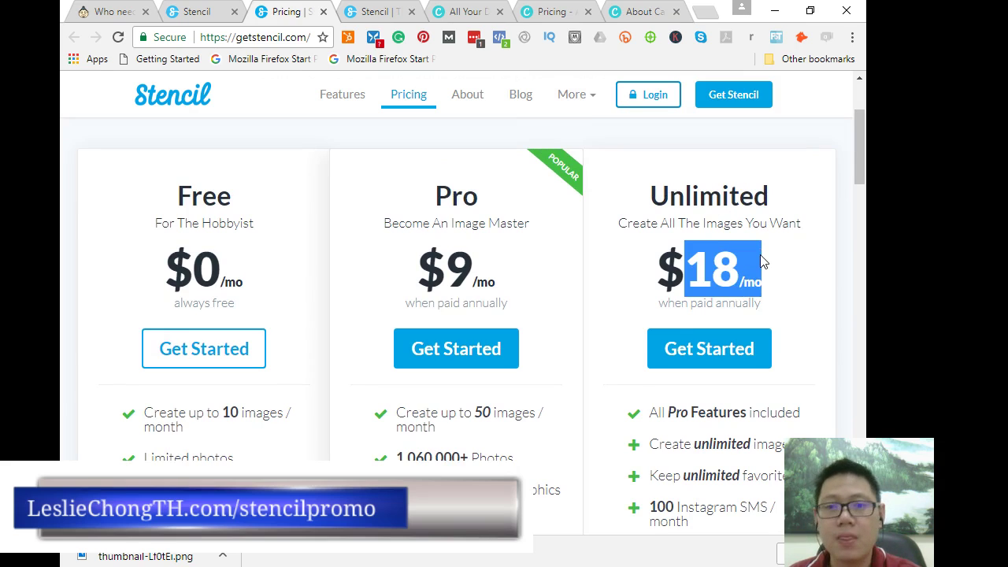
pyautogui.scroll(-1, 713, 317)
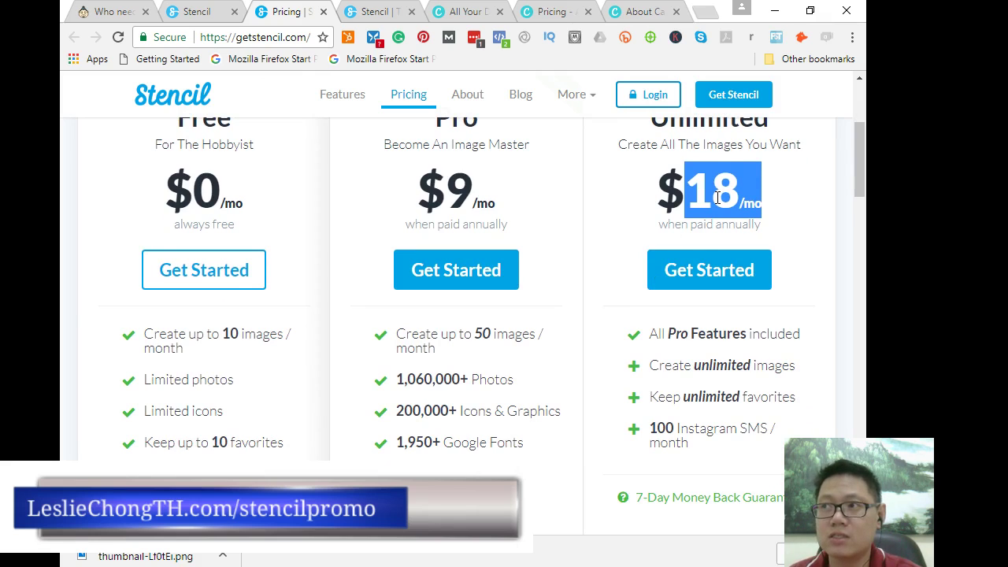
pyautogui.scroll(1, 718, 197)
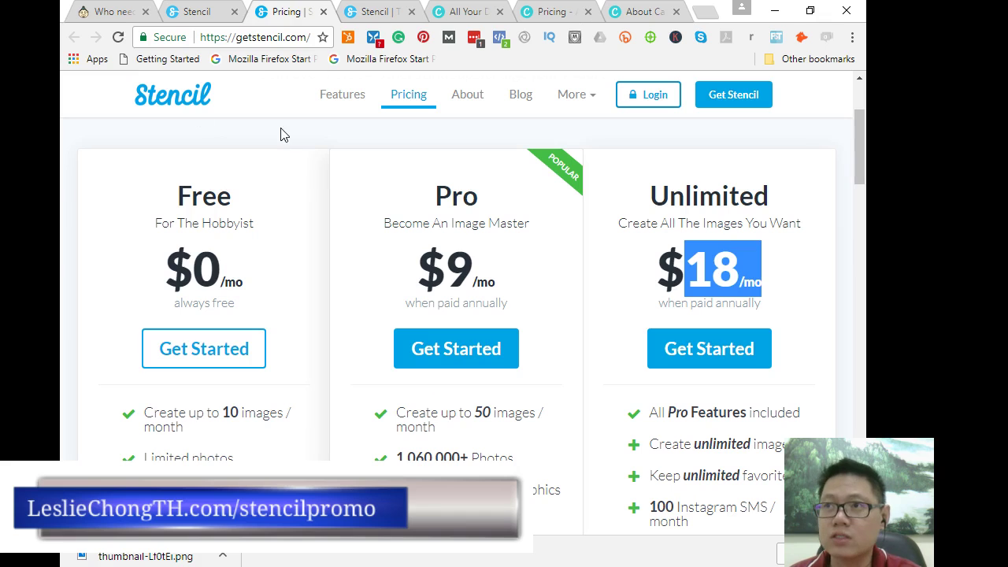
# Return to the Stencil editor with the orca painting and scroll the side panel
pyautogui.click(195, 12)
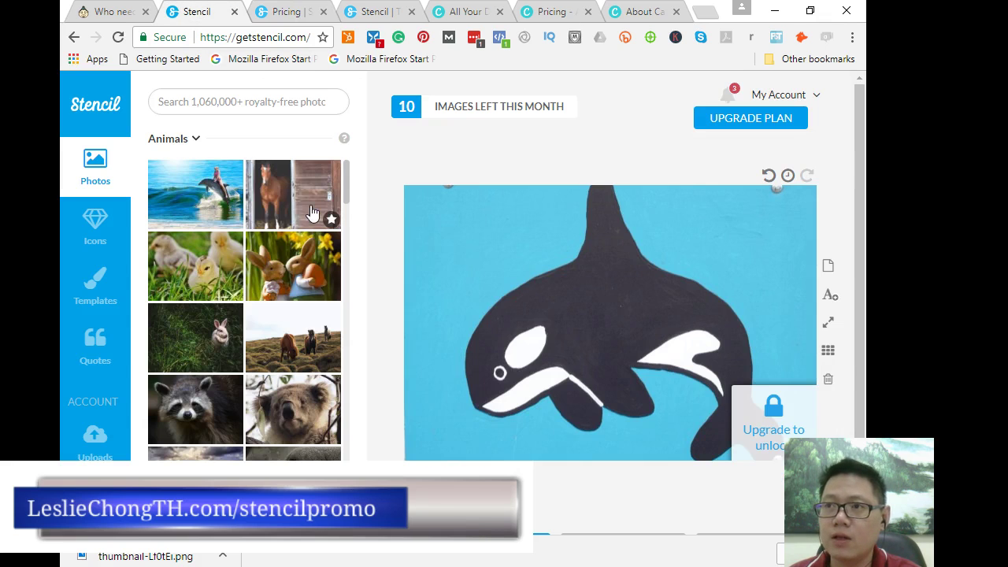
pyautogui.scroll(-2, 339, 346)
pyautogui.scroll(-3, 326, 323)
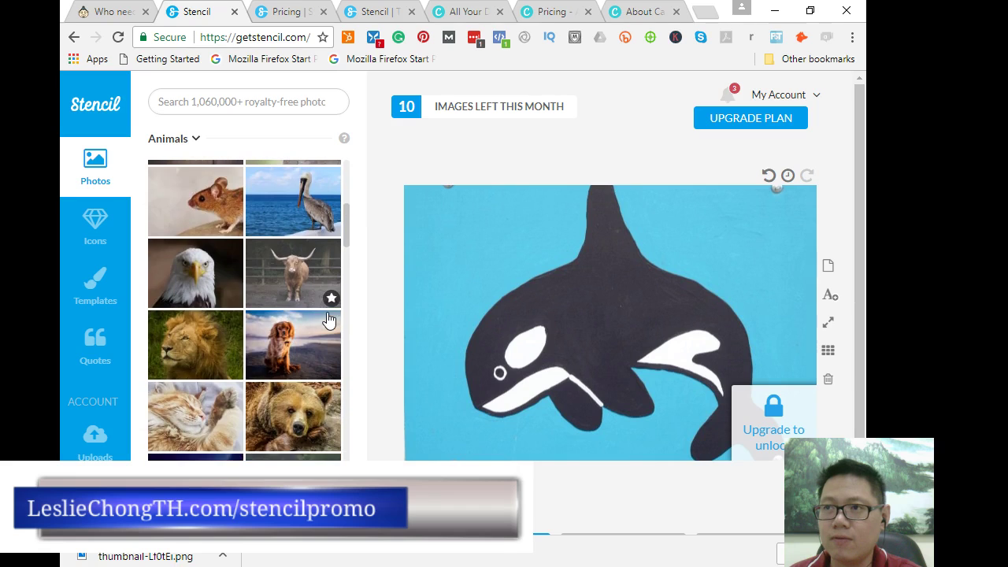
pyautogui.scroll(2, 327, 331)
pyautogui.scroll(2, 329, 343)
pyautogui.scroll(1, 315, 299)
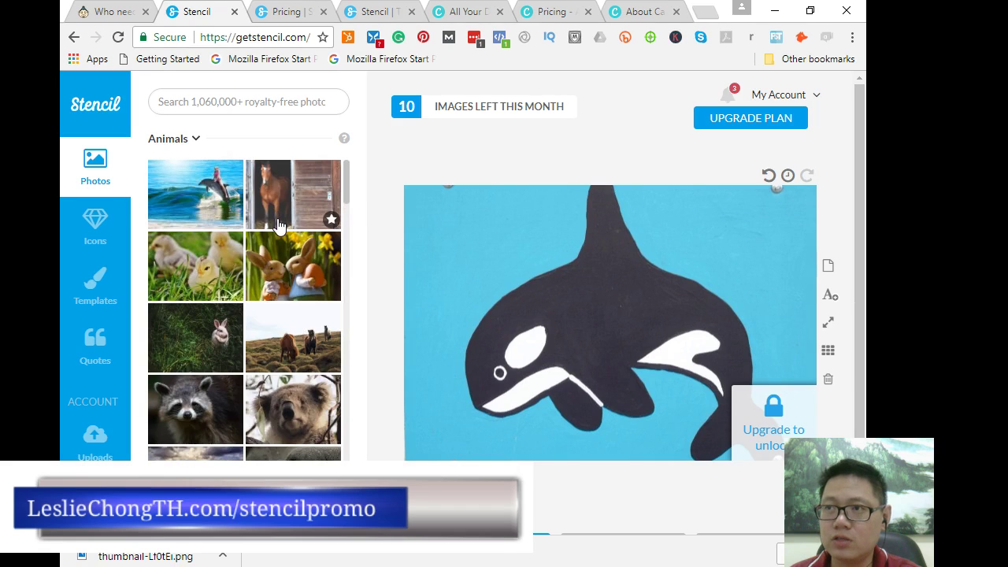
pyautogui.scroll(-1, 278, 226)
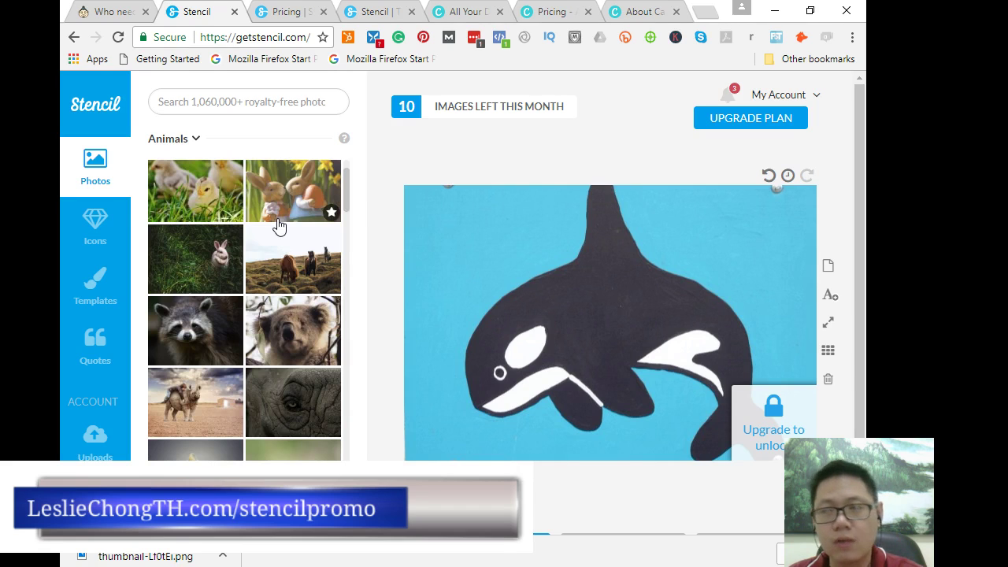
pyautogui.scroll(1, 279, 227)
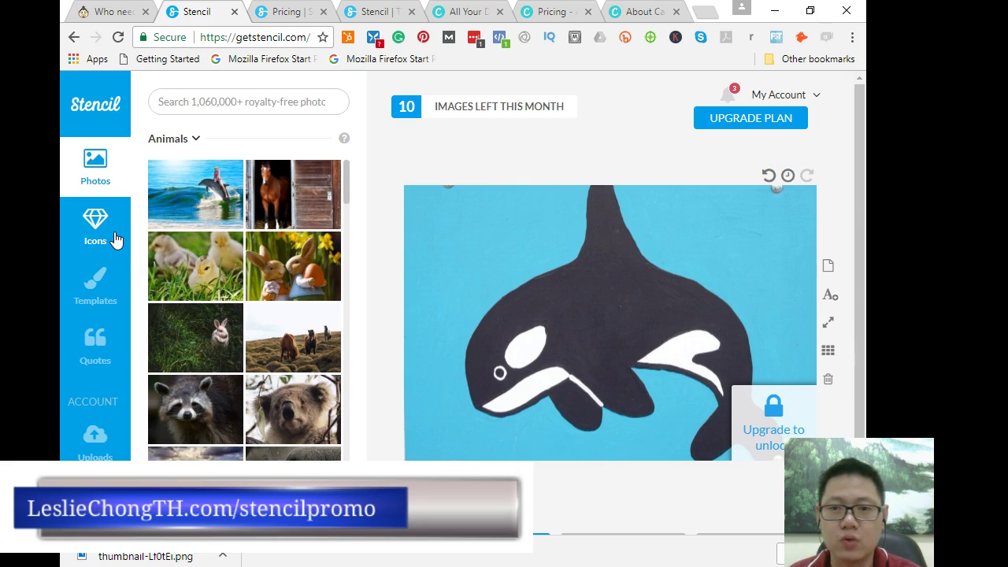
pyautogui.scroll(-5, 203, 217)
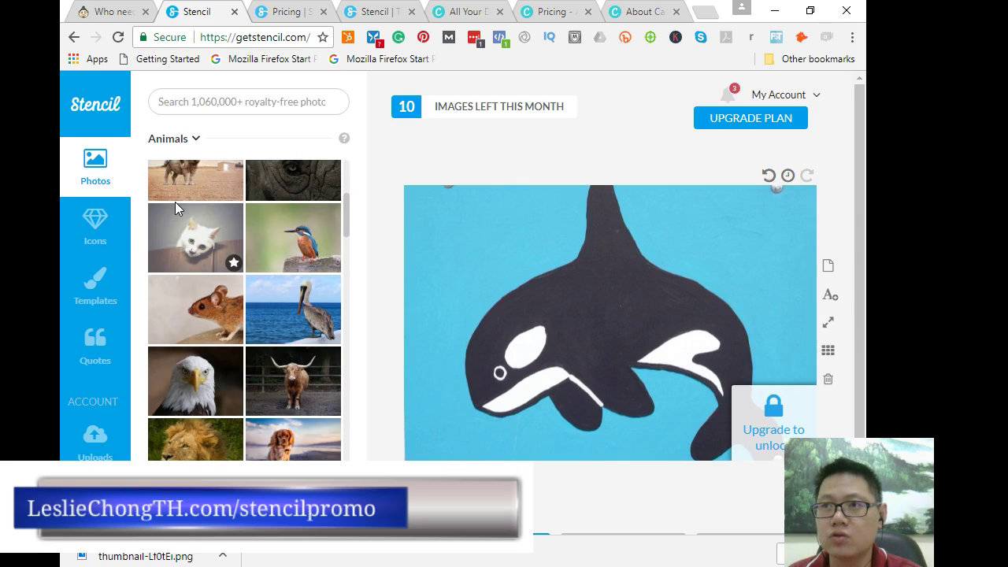
# Switch the side panel to the icon library and scroll down through it
pyautogui.click(96, 225)
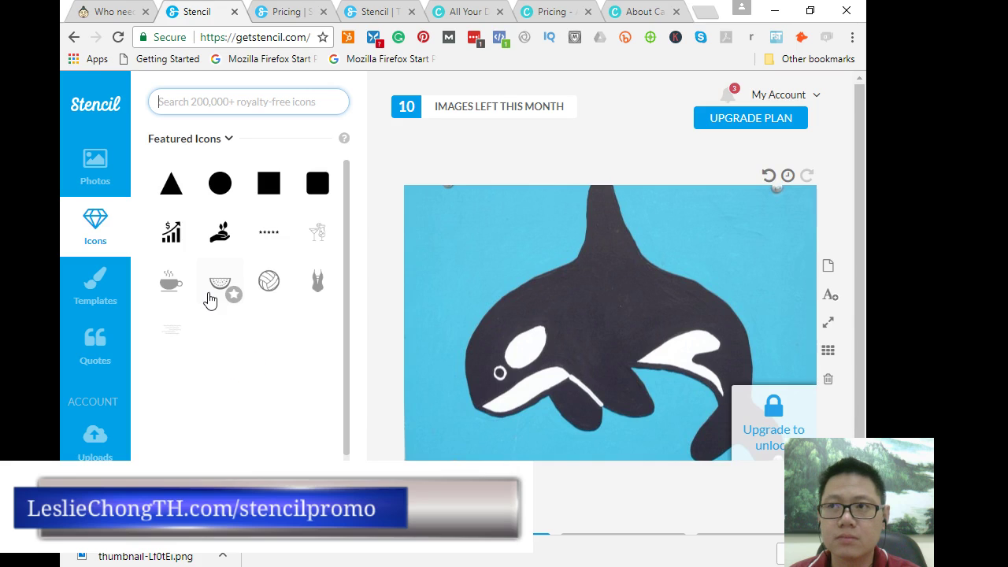
pyautogui.scroll(-5, 210, 299)
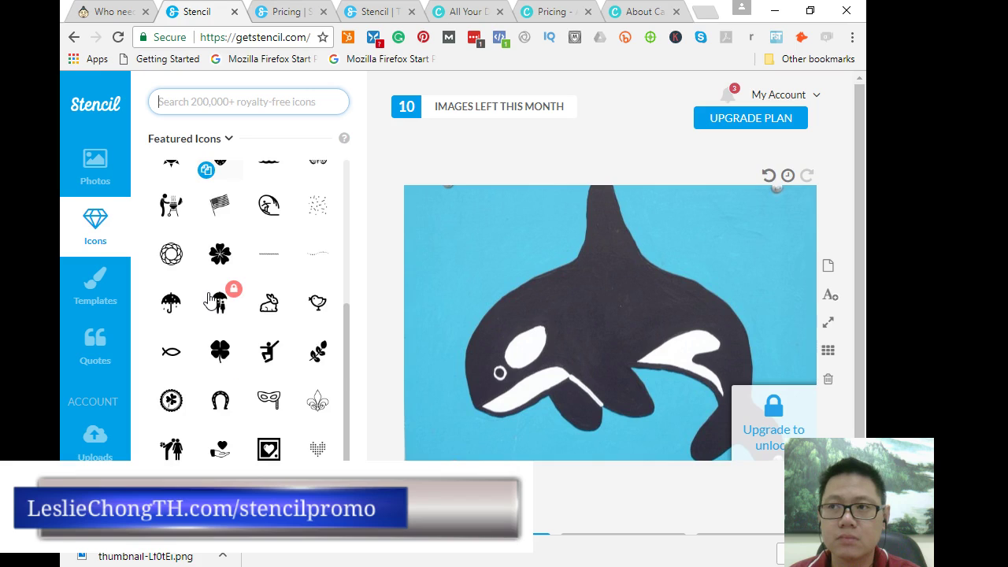
pyautogui.scroll(5, 213, 301)
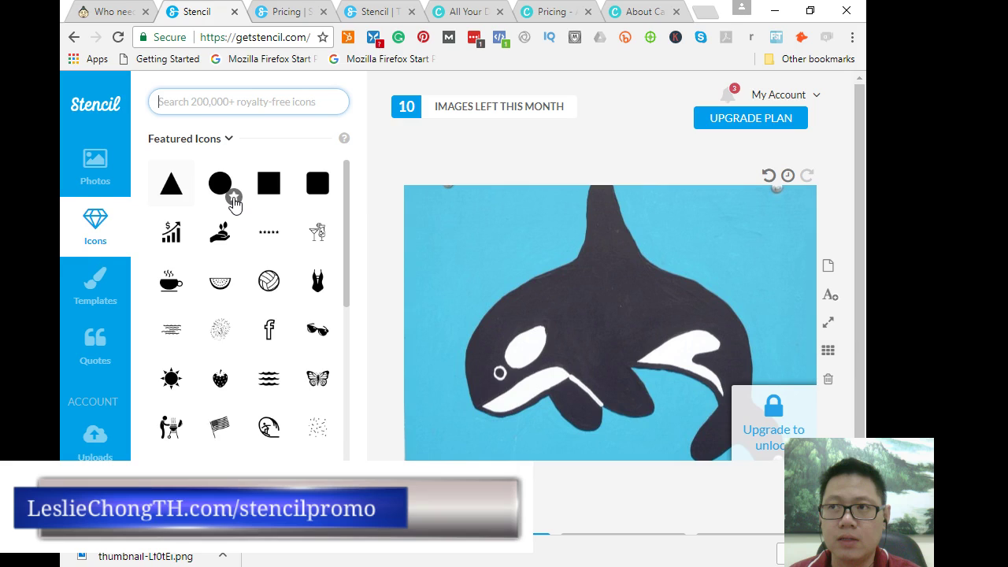
pyautogui.scroll(-5, 233, 202)
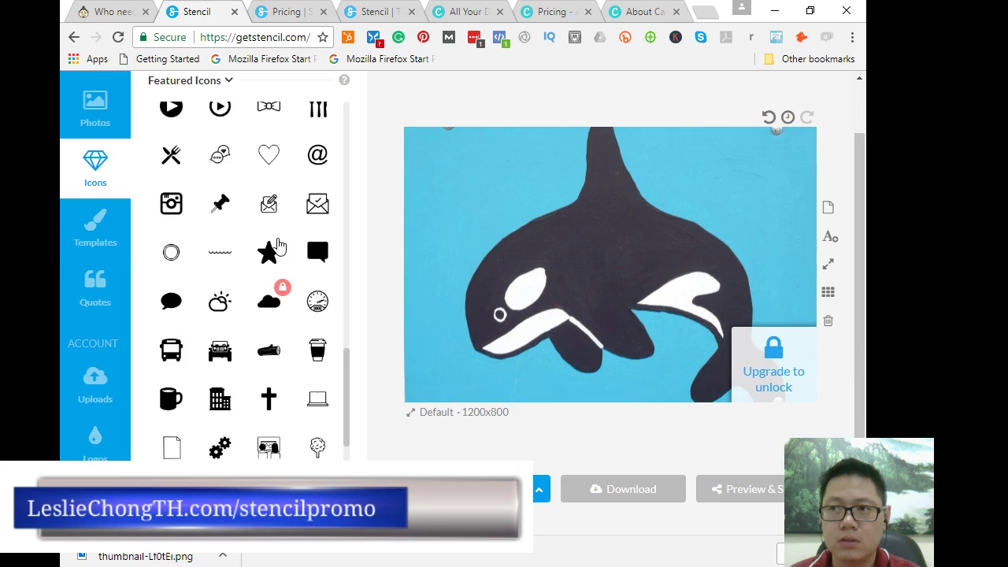
pyautogui.scroll(-2, 277, 247)
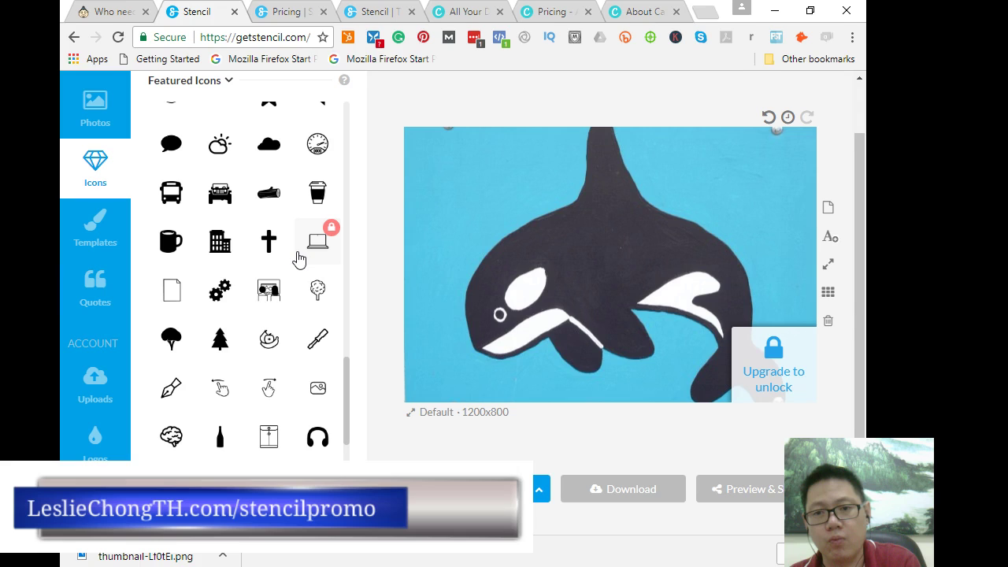
pyautogui.scroll(-5, 299, 260)
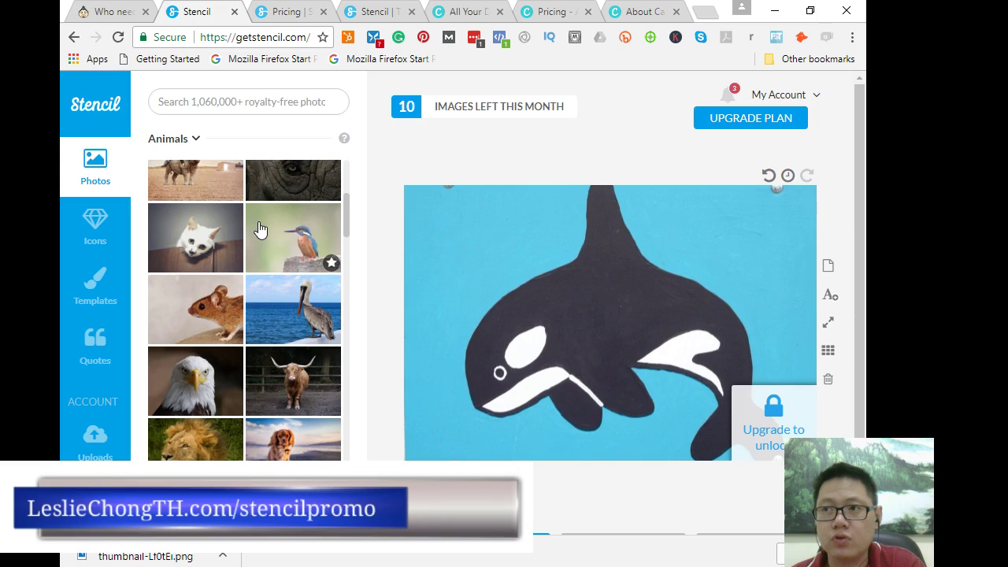
pyautogui.scroll(-5, 260, 229)
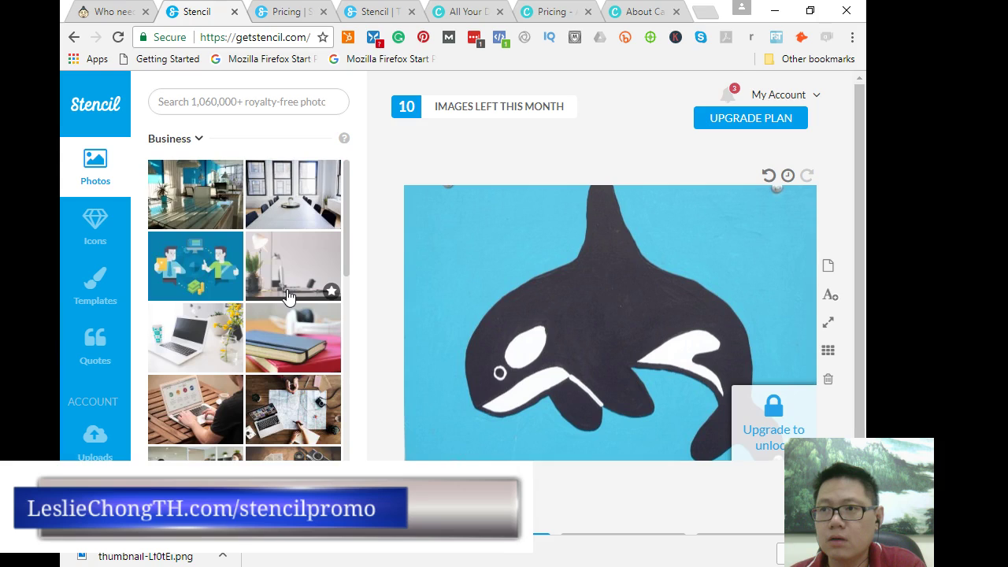
# Add the conference-room photo to the canvas, enlarged and moved lower
pyautogui.click(293, 194)
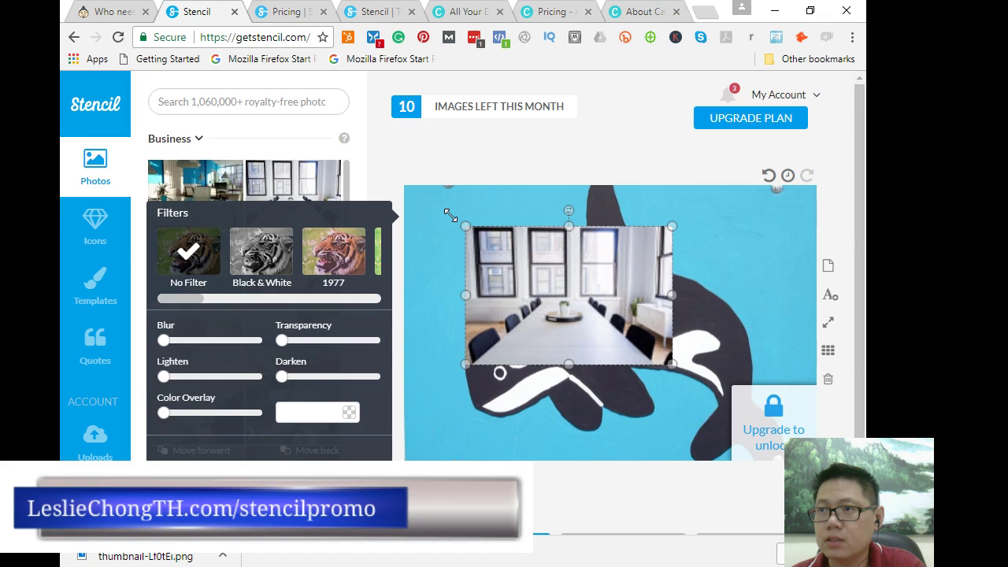
pyautogui.moveTo(450, 216); pyautogui.dragTo(699, 355)
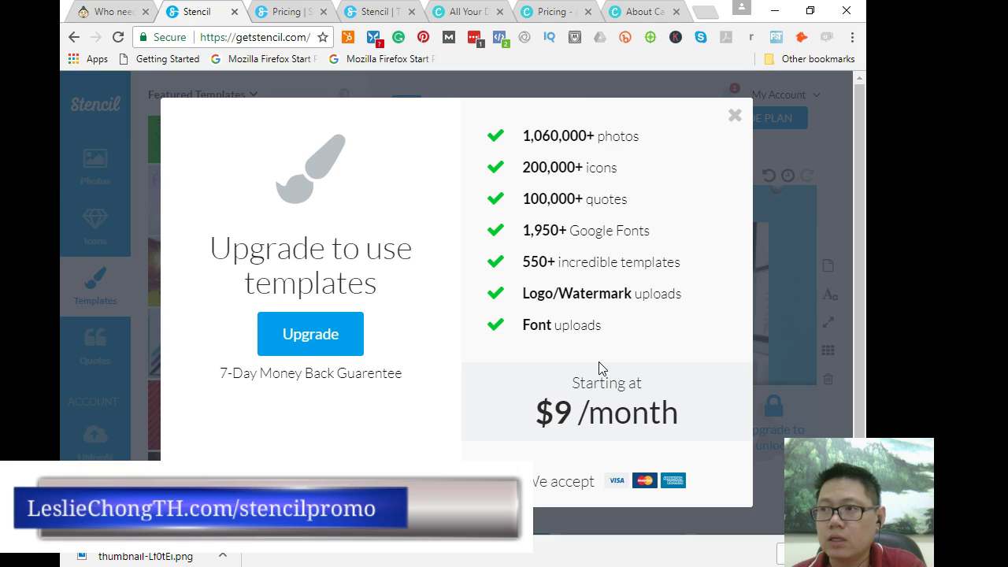
# Dismiss the templates upgrade offer and scroll the side panel
pyautogui.press('Escape')
pyautogui.scroll(-1, 233, 162)
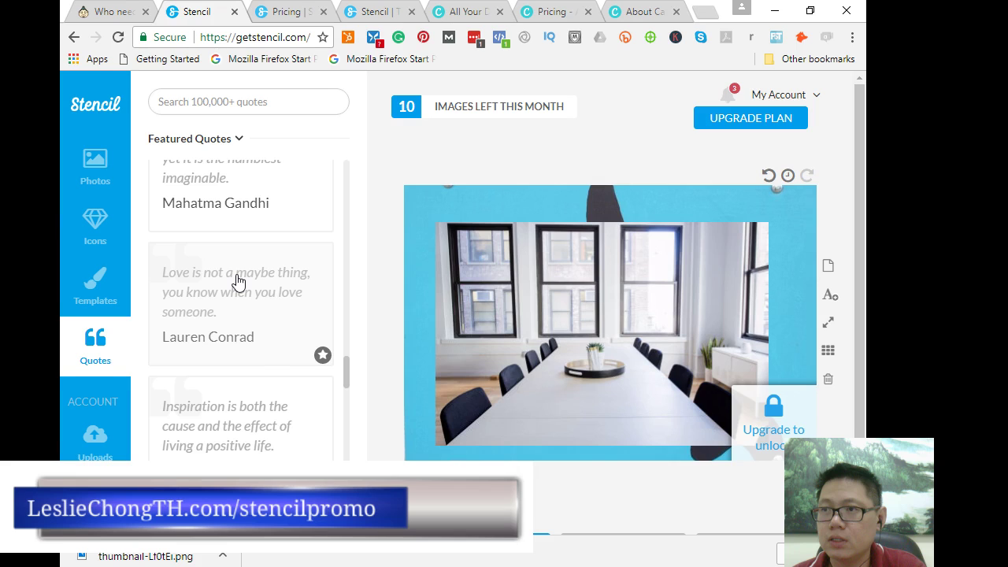
# Add the Lauren Conrad love quote to the image and scroll the quotes list down
pyautogui.click(237, 282)
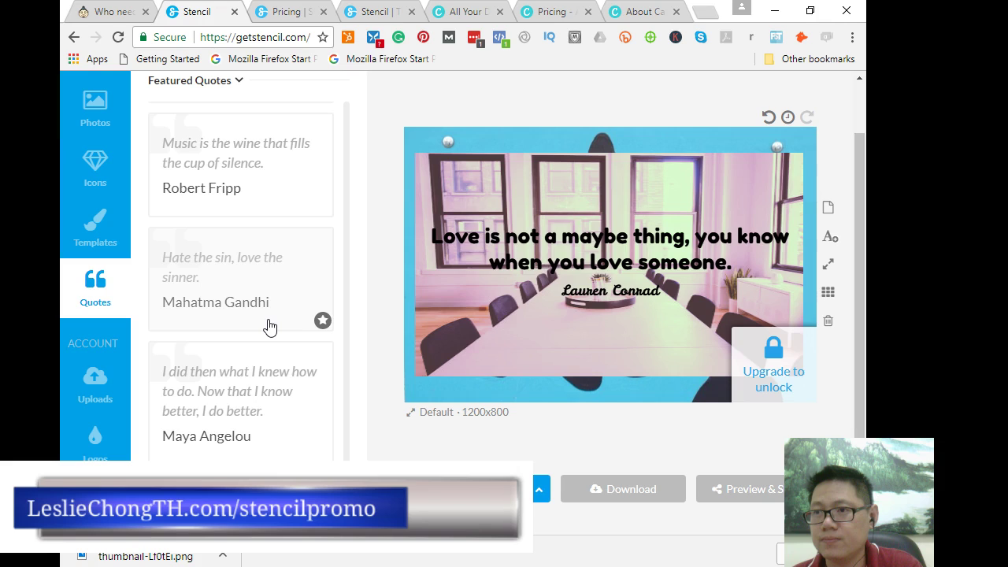
pyautogui.scroll(-5, 223, 362)
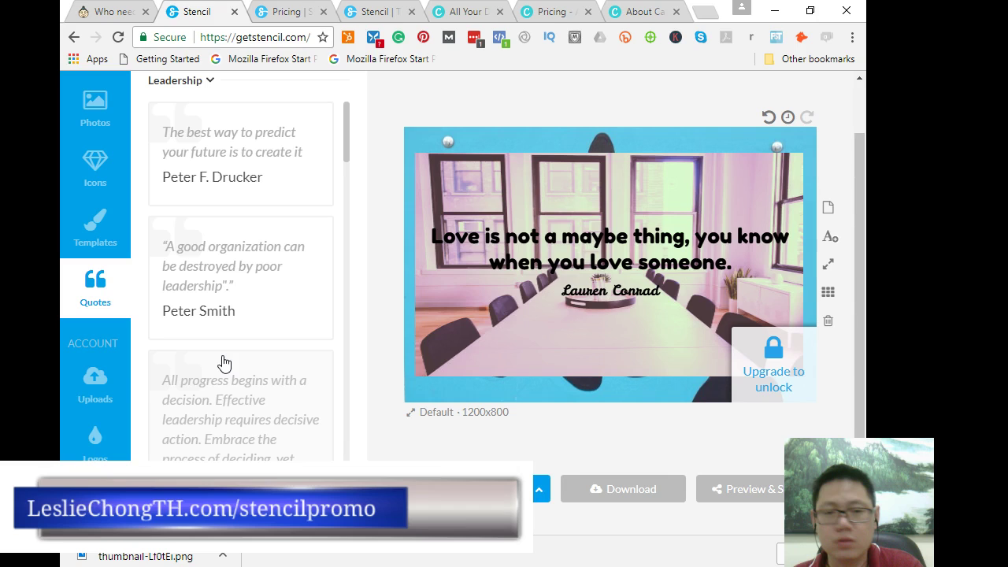
# Scroll the Leadership quotes and add the Frederick Douglass quote to the image
pyautogui.scroll(-5, 224, 362)
pyautogui.click(223, 362)
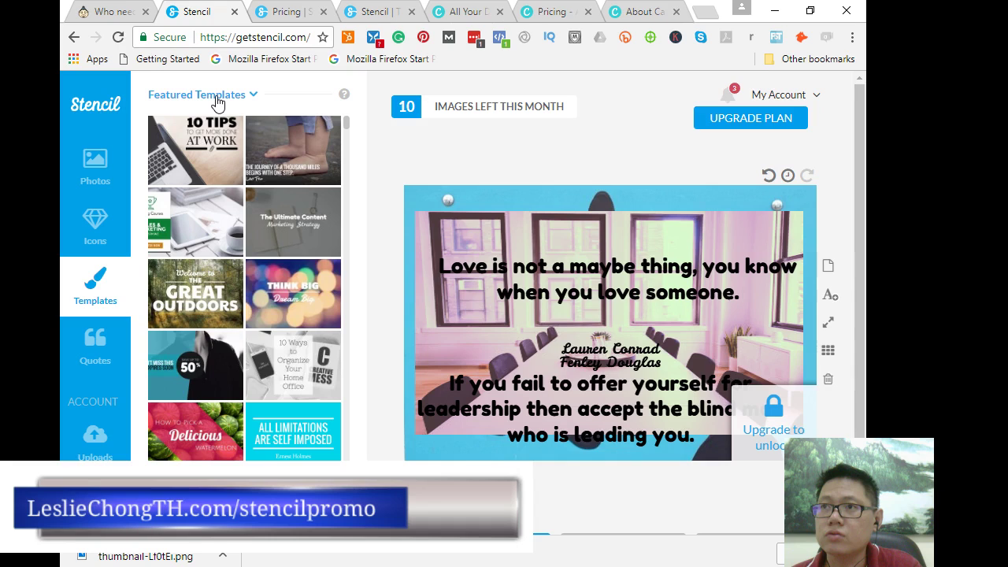
# Pick Business from the template category list and scroll the template grid
pyautogui.click(218, 103)
pyautogui.click(186, 209)
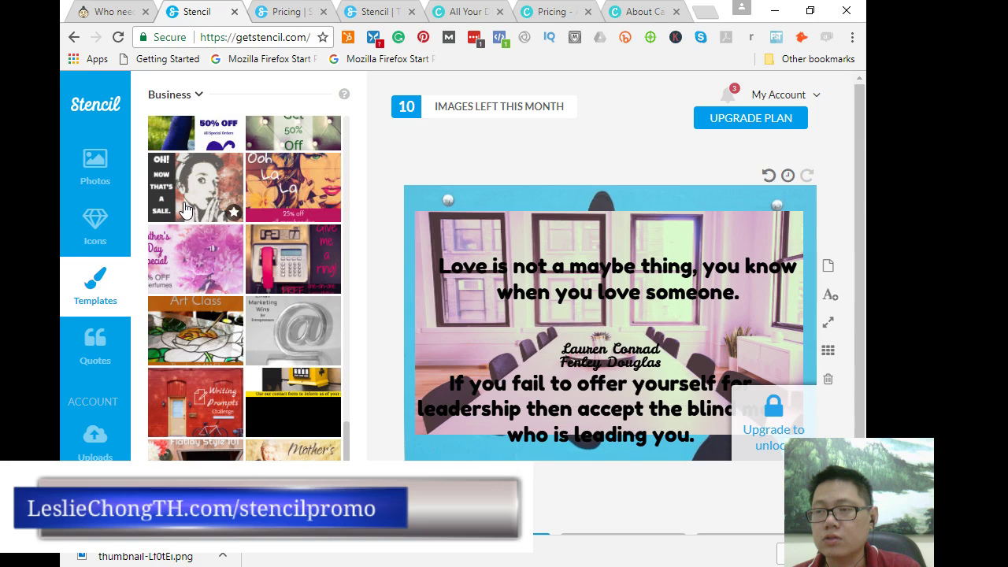
pyautogui.scroll(15, 185, 208)
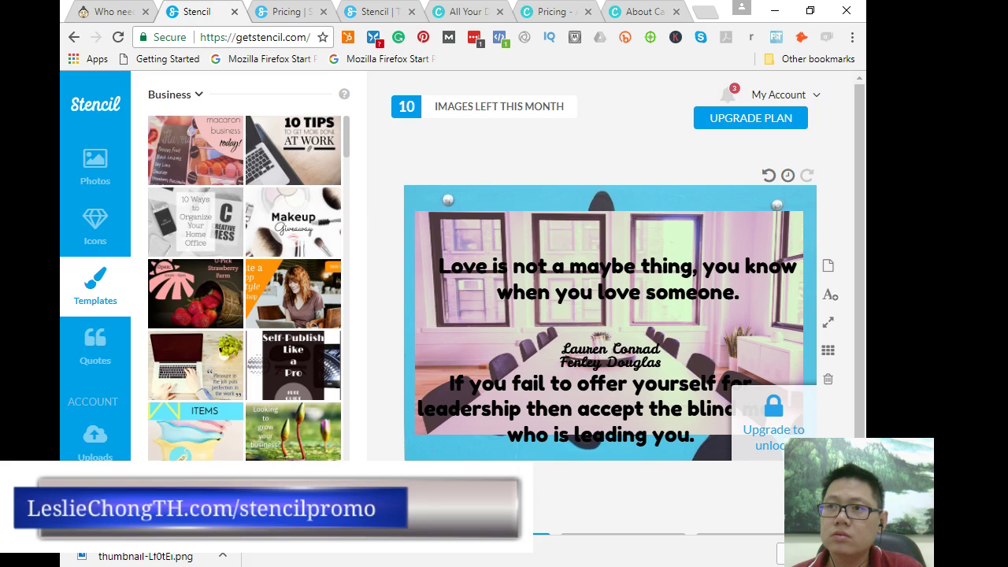
# View the Stencil homepage tab, then move on to the Canva pricing tab
pyautogui.hotkey('ctrl', '4')
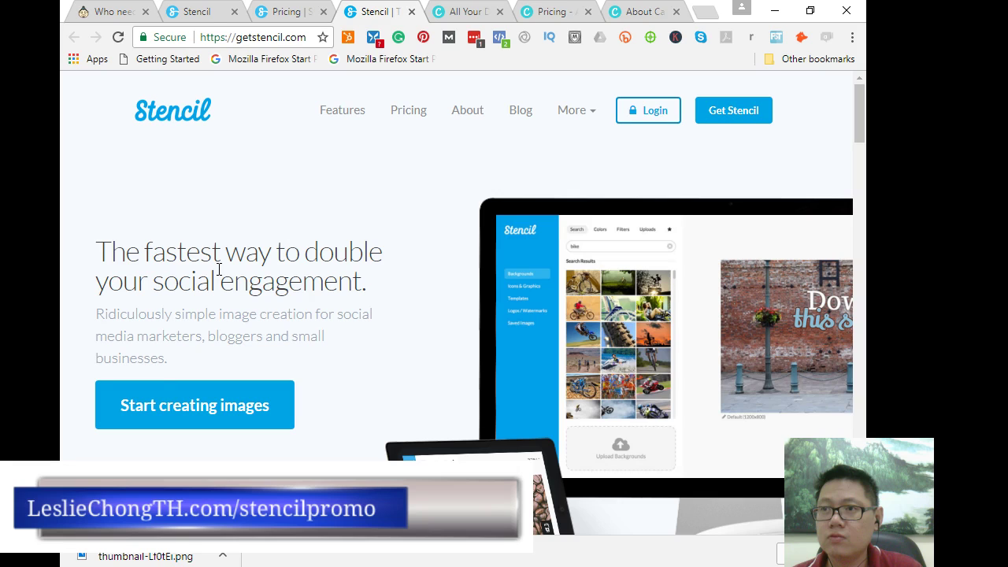
pyautogui.hotkey('ctrl', 'Tab')
pyautogui.hotkey('ctrl', 'Tab')
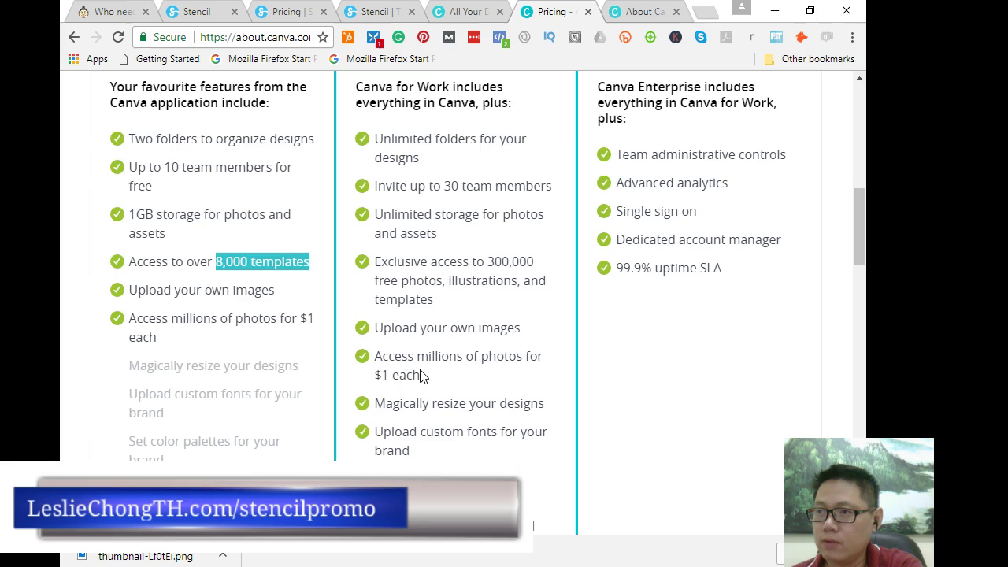
# Highlight Canva for Work's $1-per-photo price, then go to the Canva design types tab
pyautogui.moveTo(374, 375); pyautogui.dragTo(438, 383)
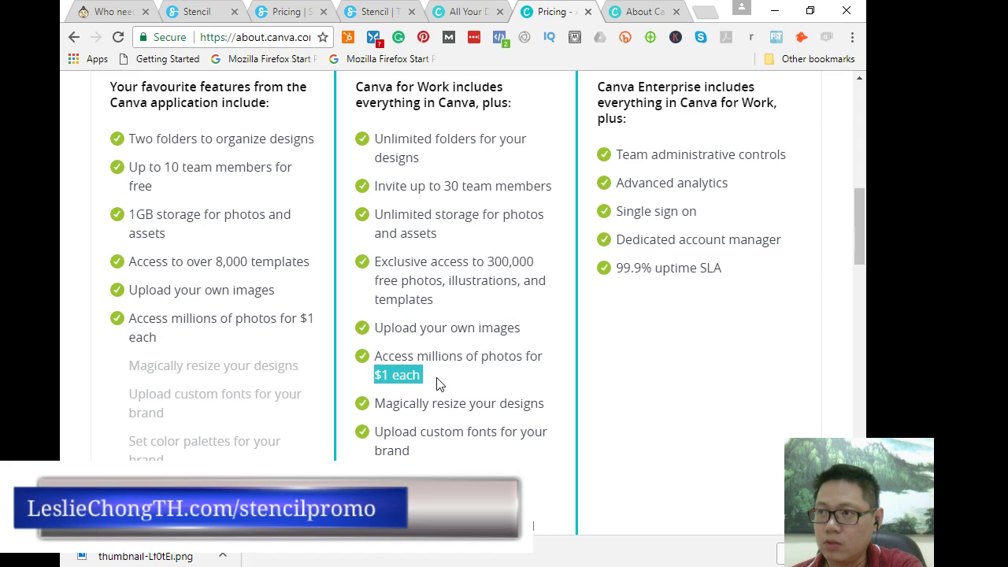
pyautogui.hotkey('ctrl', 'shift', 'Tab')
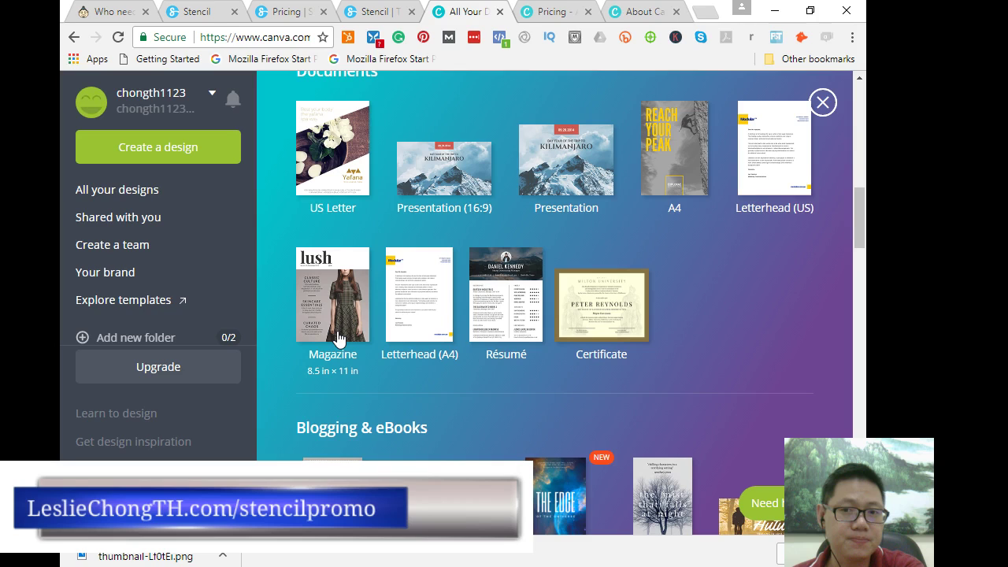
# Scroll Canva's design-type catalogue down to the Events formats: Postcard, Wedding Invitation, Invitation, Card (US)
pyautogui.scroll(-3, 526, 325)
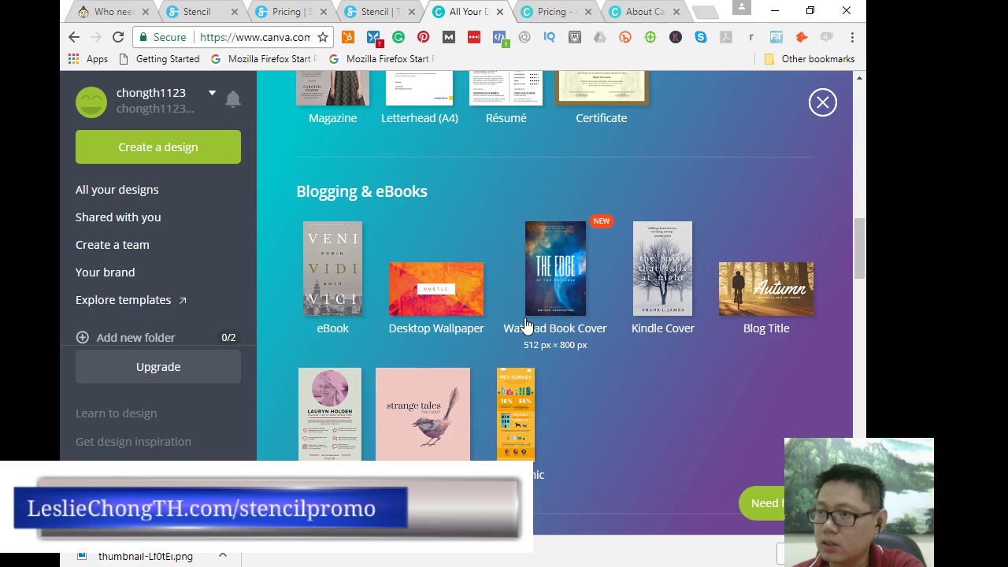
pyautogui.scroll(-5, 792, 337)
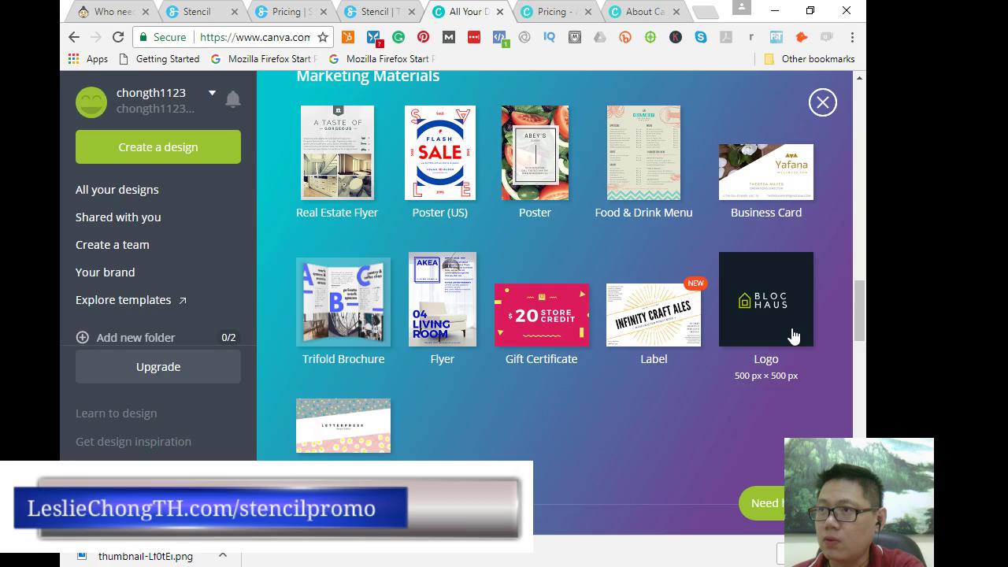
pyautogui.scroll(-10, 793, 337)
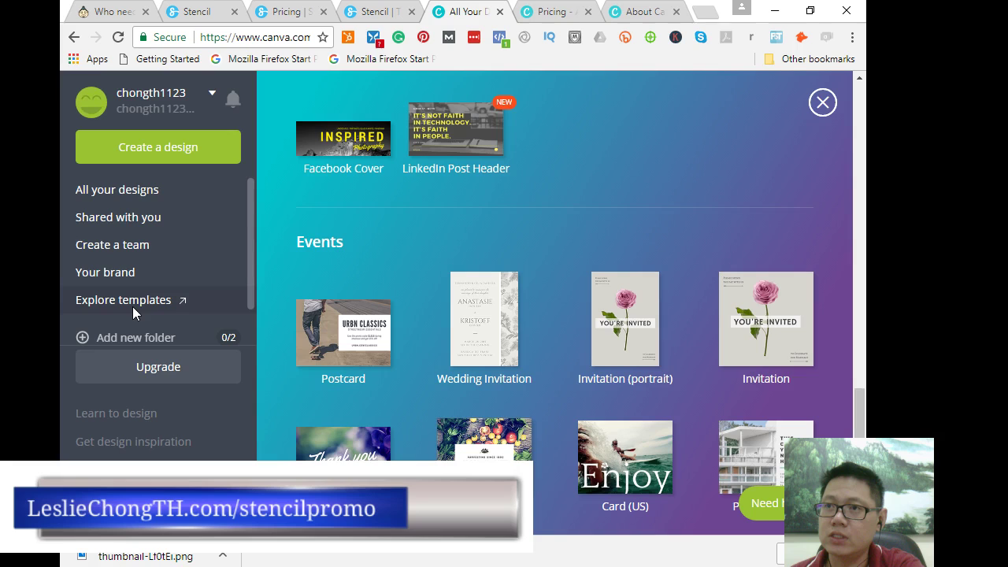
# Open Canva's full template library, showing Cards, Invitations and Posters, in a new tab
pyautogui.click(133, 307)
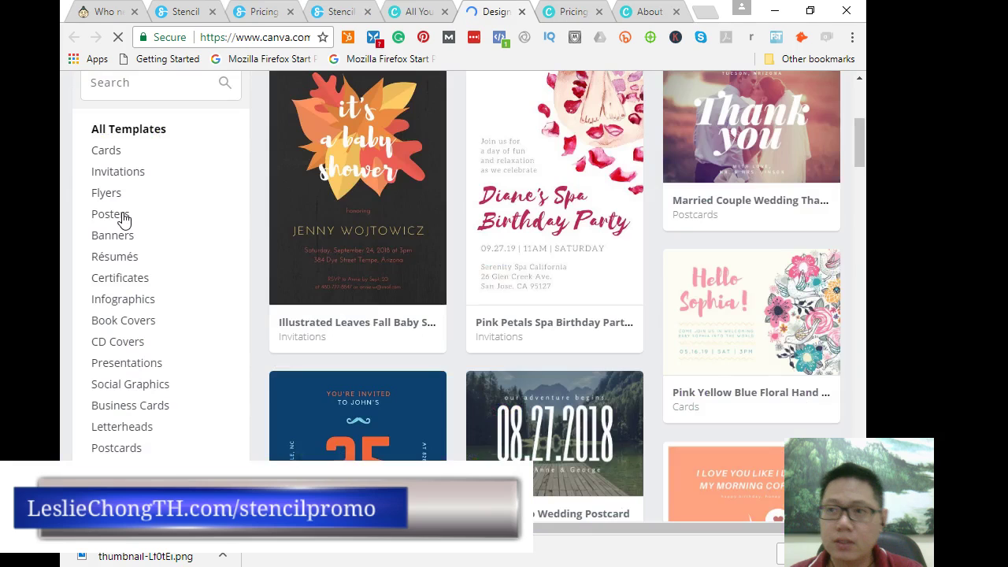